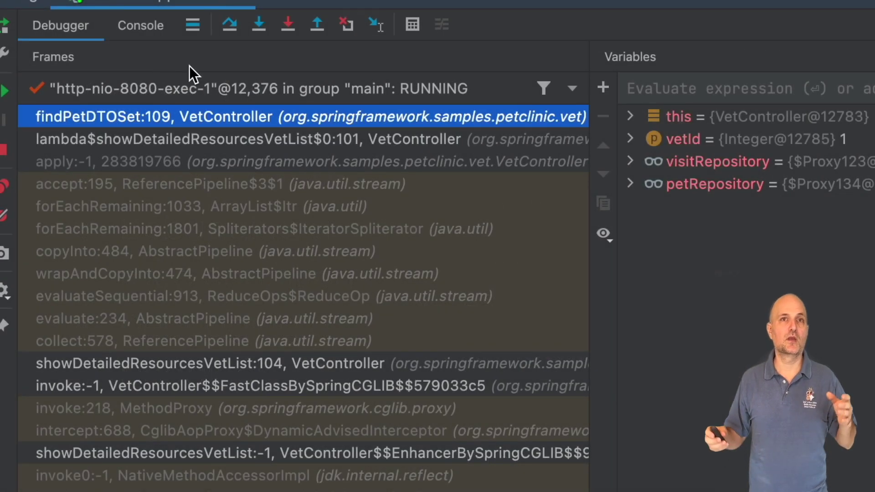
click(260, 88)
scroll(273, 162, down, 2)
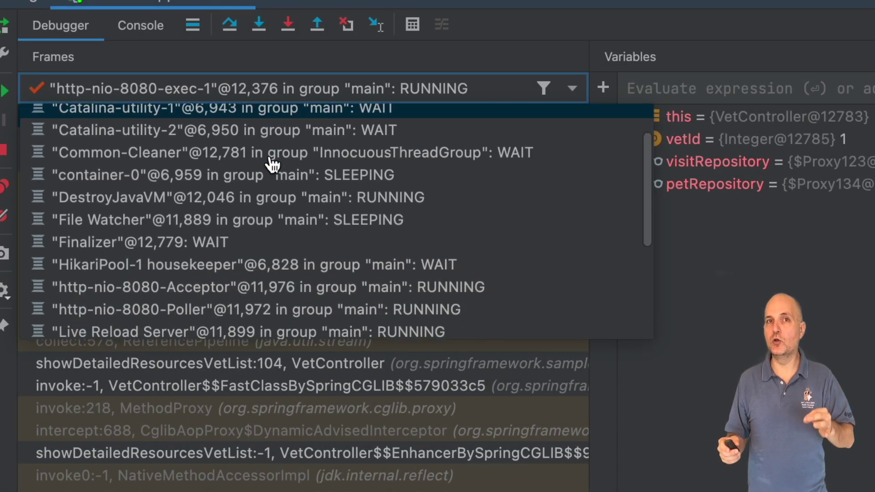
scroll(272, 162, down, 1)
click(280, 176)
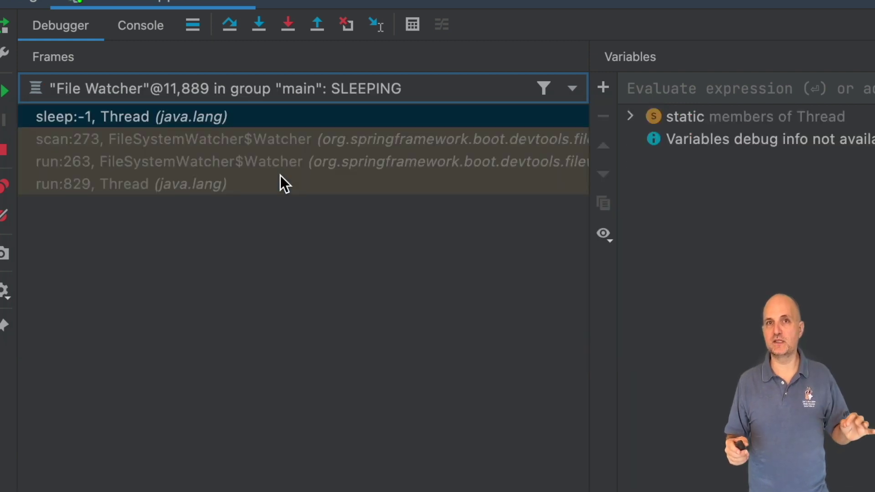
click(323, 89)
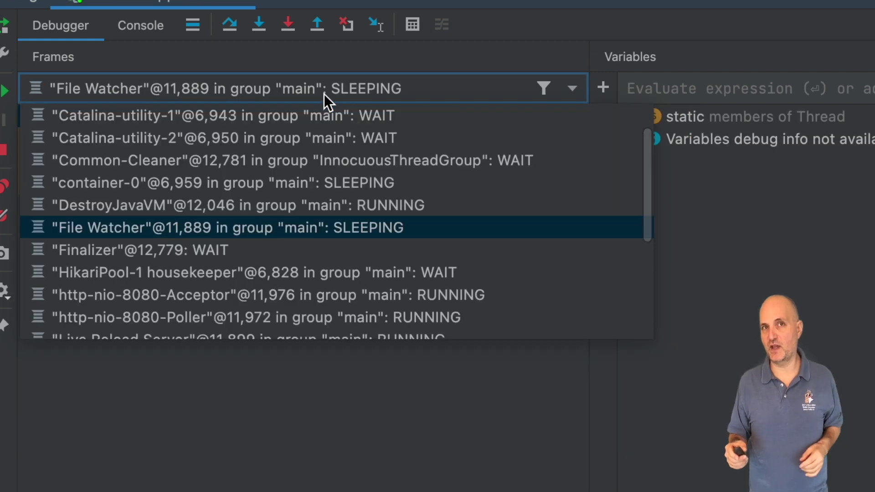
click(294, 274)
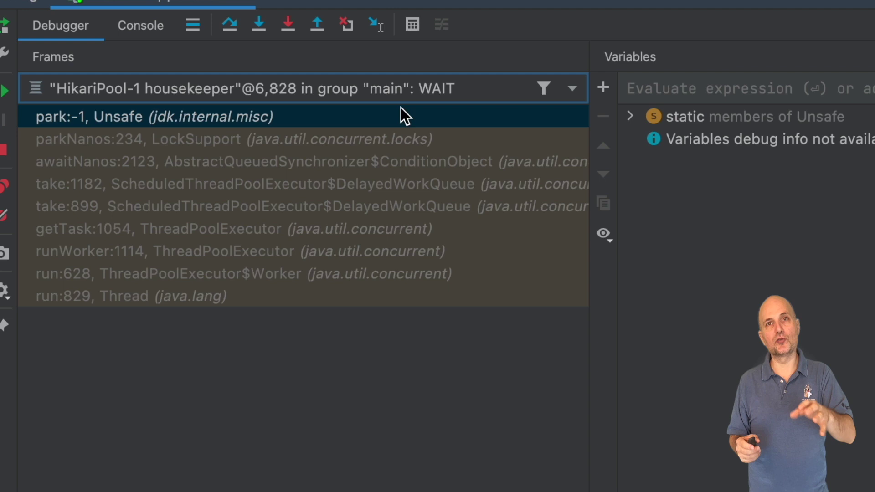
click(403, 88)
scroll(402, 137, up, 3)
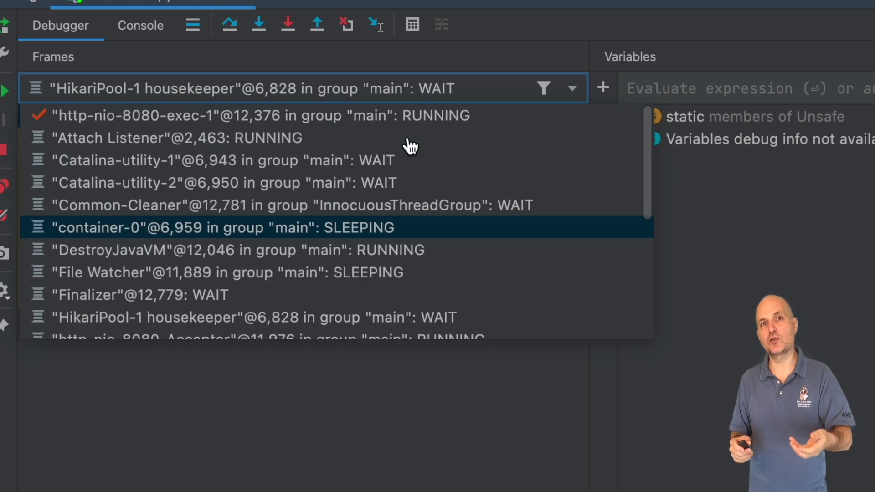
click(343, 135)
click(369, 89)
click(363, 160)
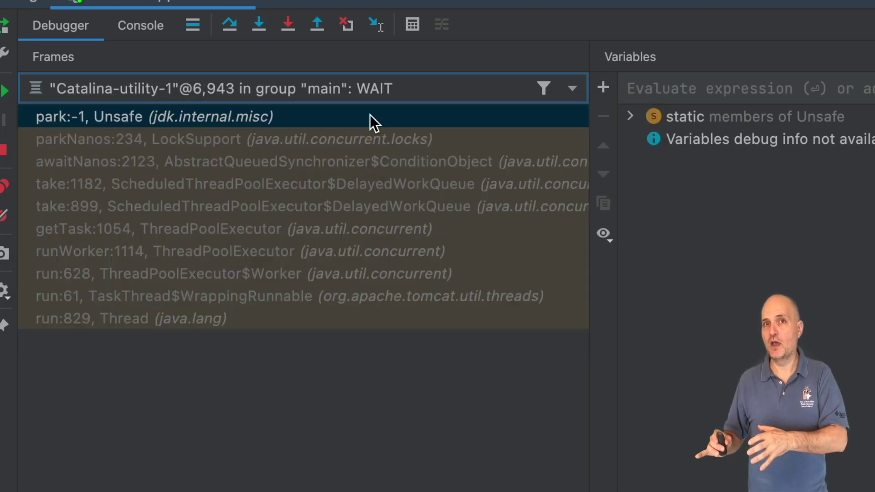
click(375, 88)
click(359, 113)
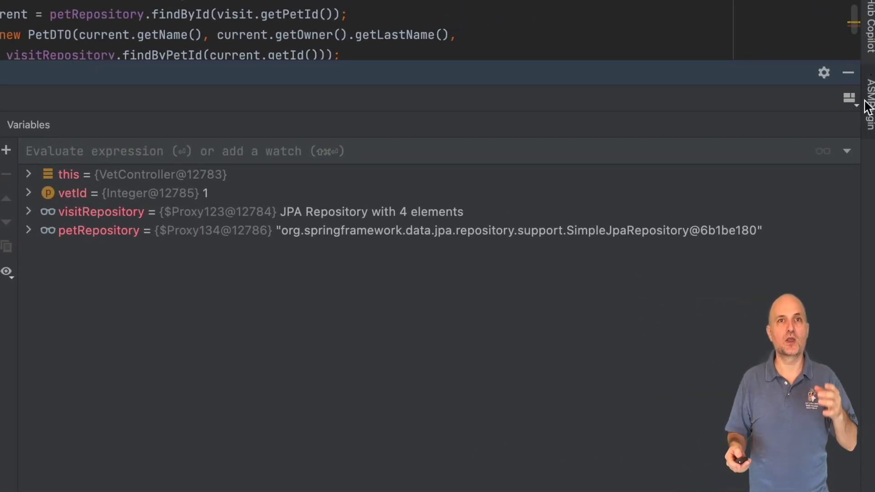
Step: Add the Threads view to the debugger layout and collapse the request thread
click(849, 98)
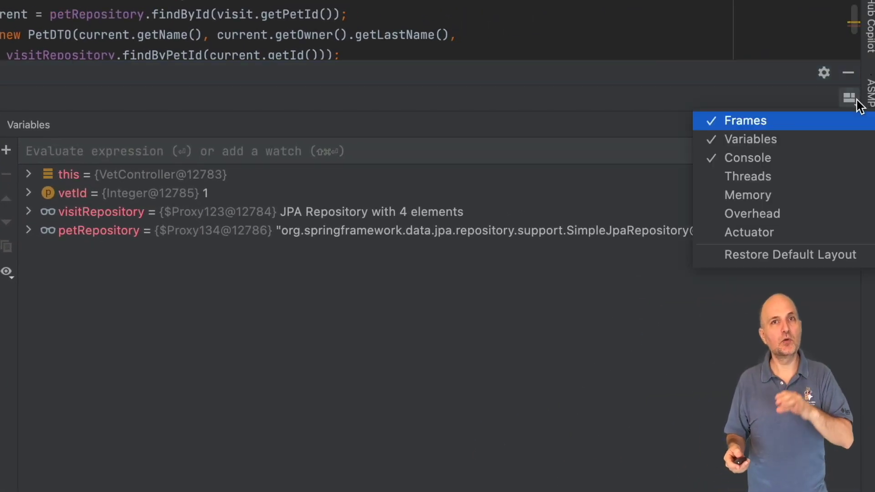
click(819, 177)
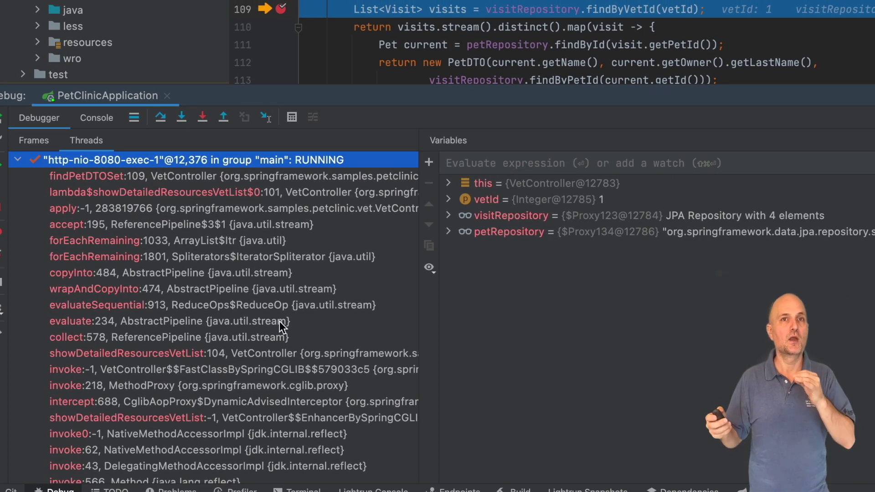
click(18, 159)
scroll(91, 273, down, 1)
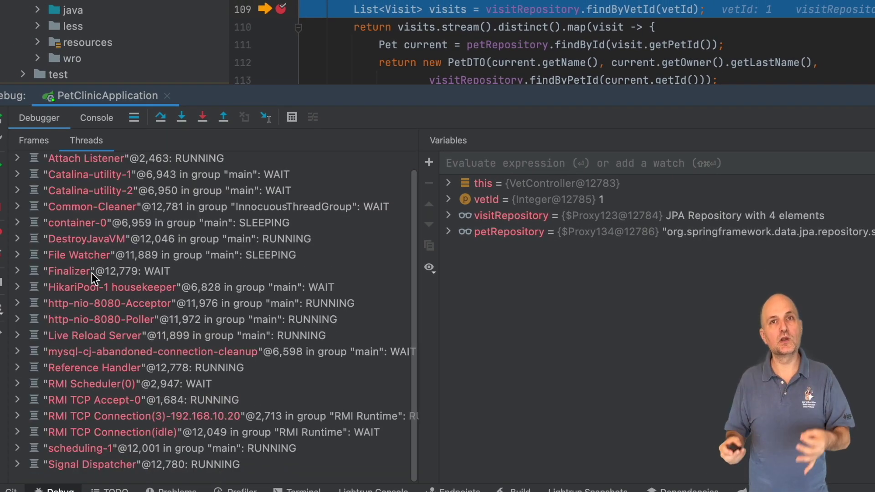
scroll(92, 273, up, 1)
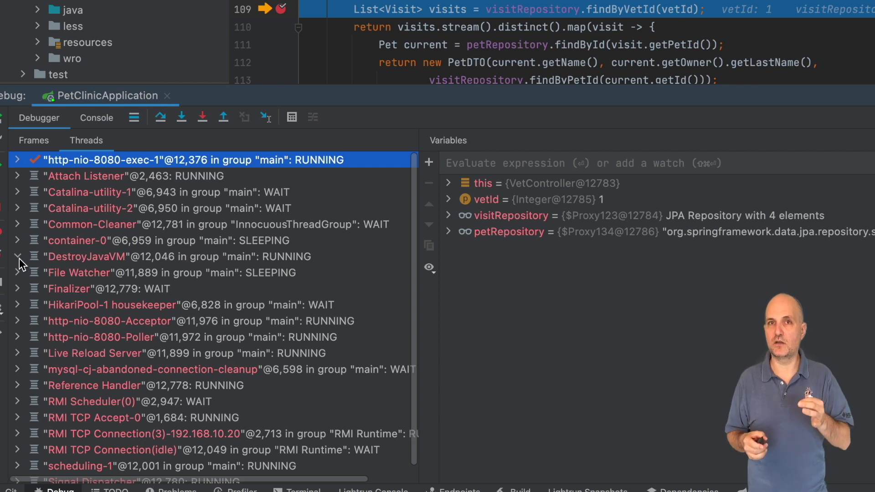
Step: Expand the File Watcher and Catalina-utility-1 thread stacks
click(16, 272)
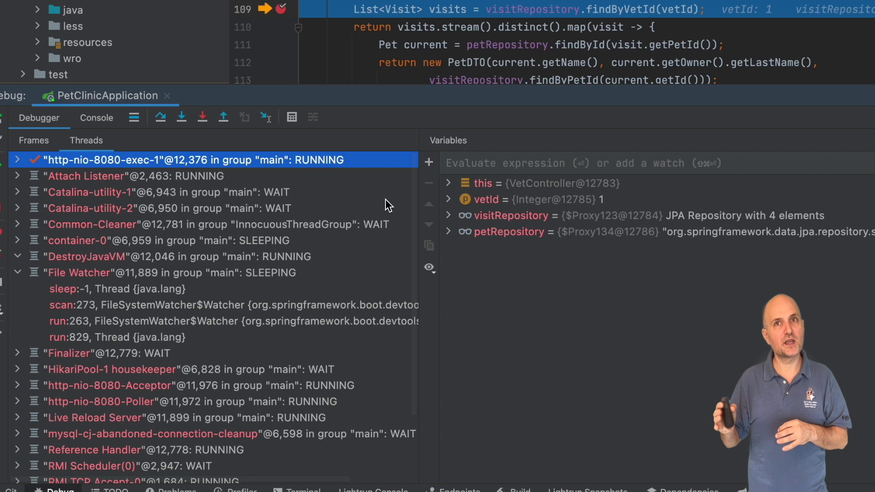
click(53, 178)
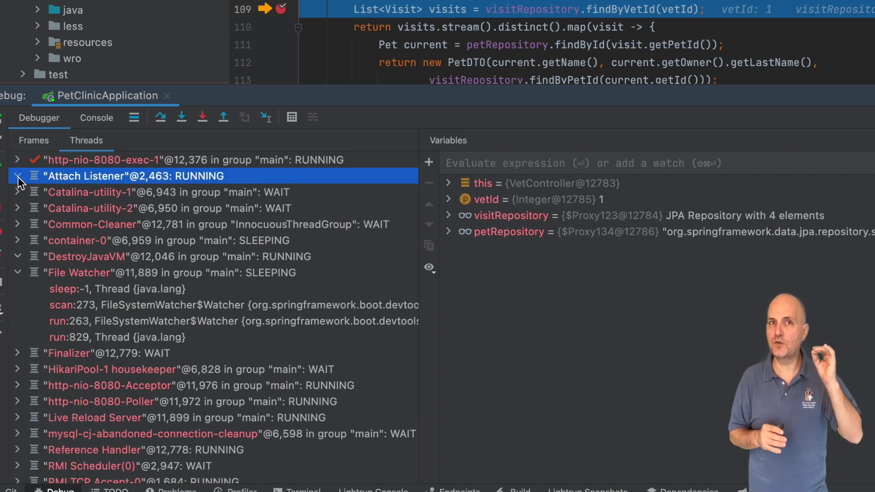
click(16, 192)
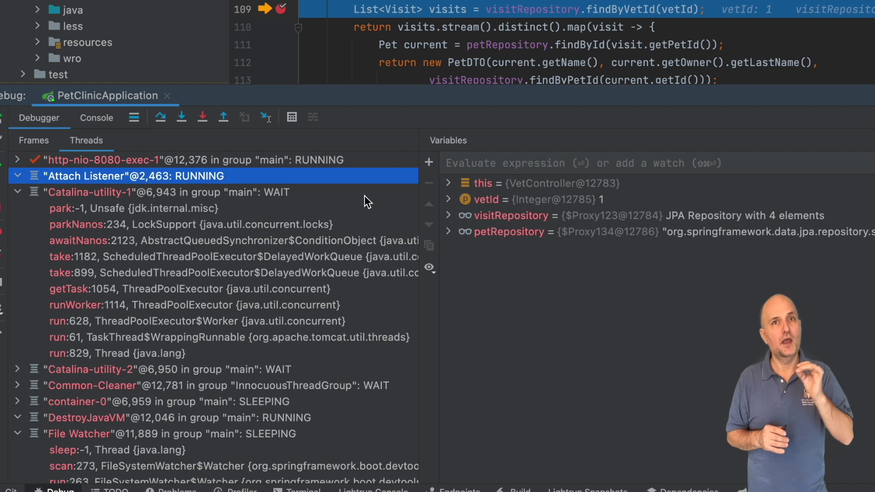
Step: Open Customize Threads View from a thread's context menu
right_click(380, 176)
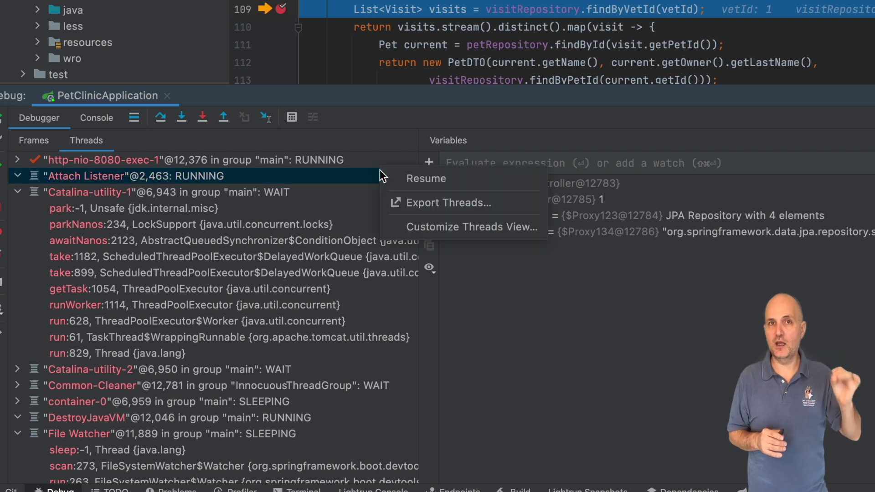
click(432, 231)
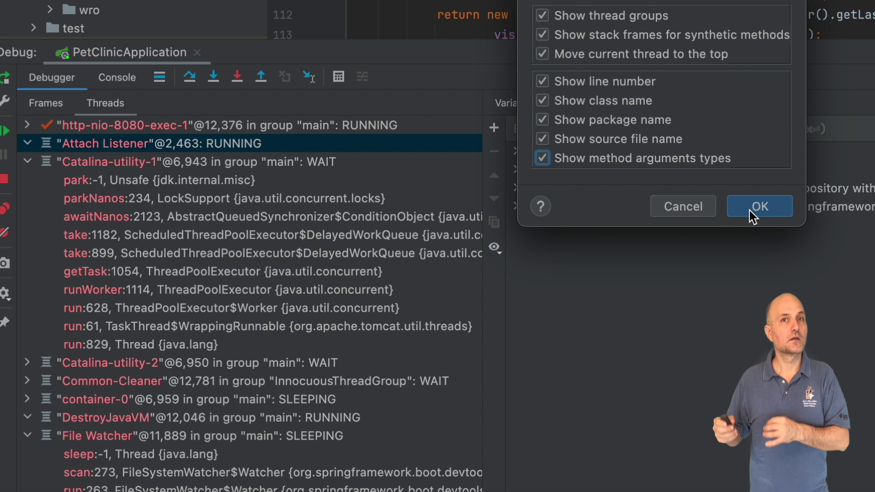
click(761, 206)
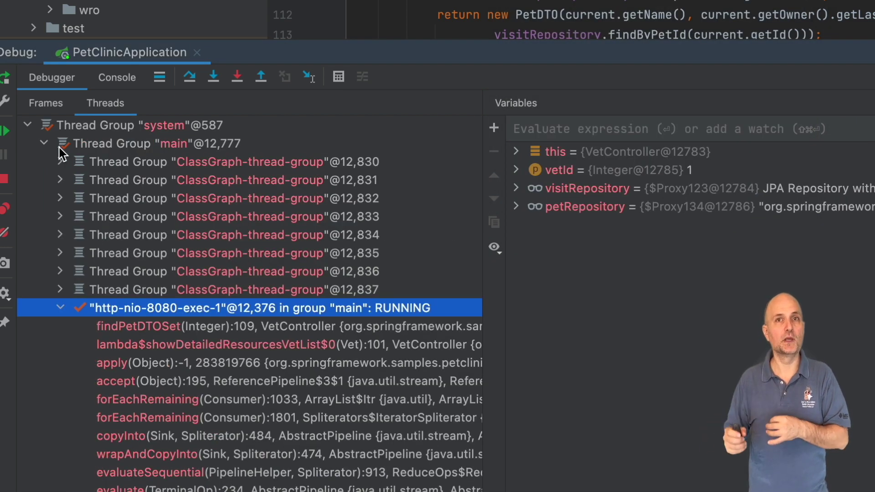
click(60, 161)
scroll(132, 243, down, 5)
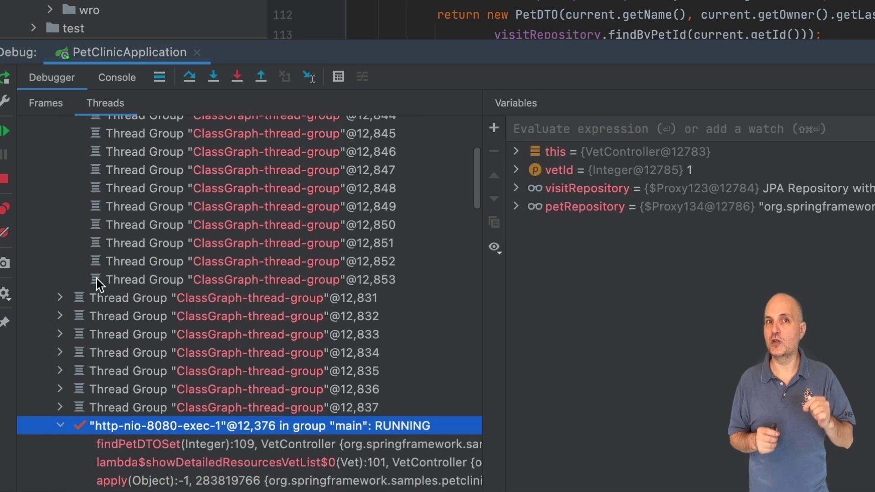
click(61, 298)
scroll(136, 364, down, 10)
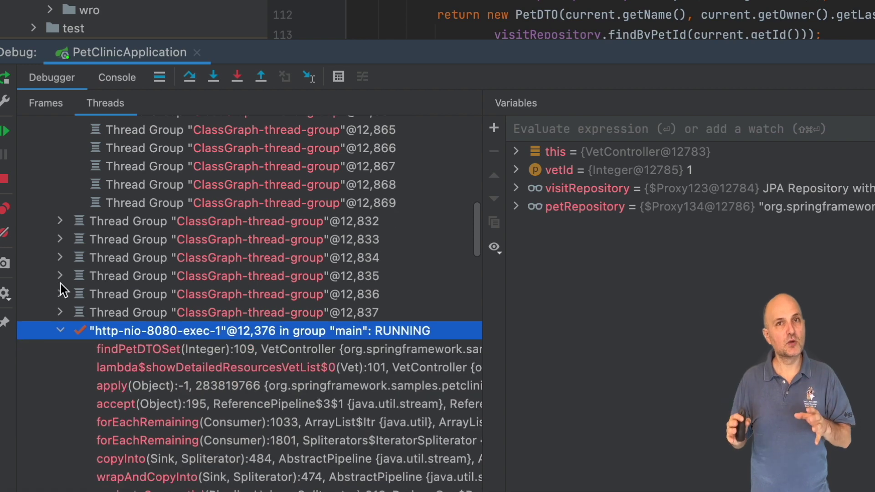
scroll(119, 298, down, 5)
scroll(118, 299, down, 5)
scroll(118, 299, down, 5)
scroll(118, 298, down, 5)
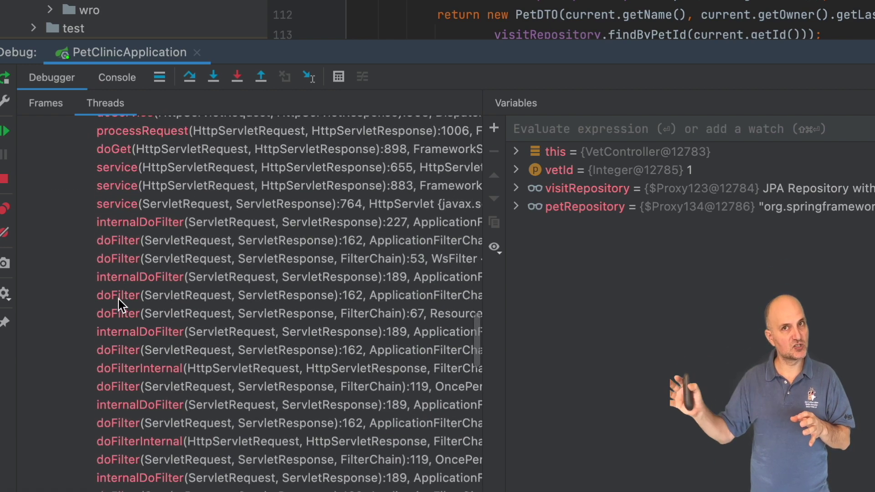
scroll(119, 298, down, 1)
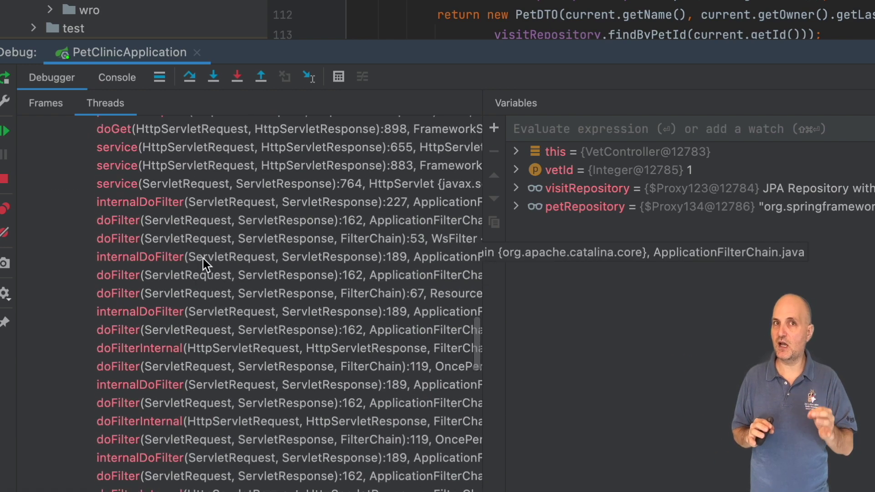
scroll(204, 259, up, 5)
scroll(202, 258, up, 5)
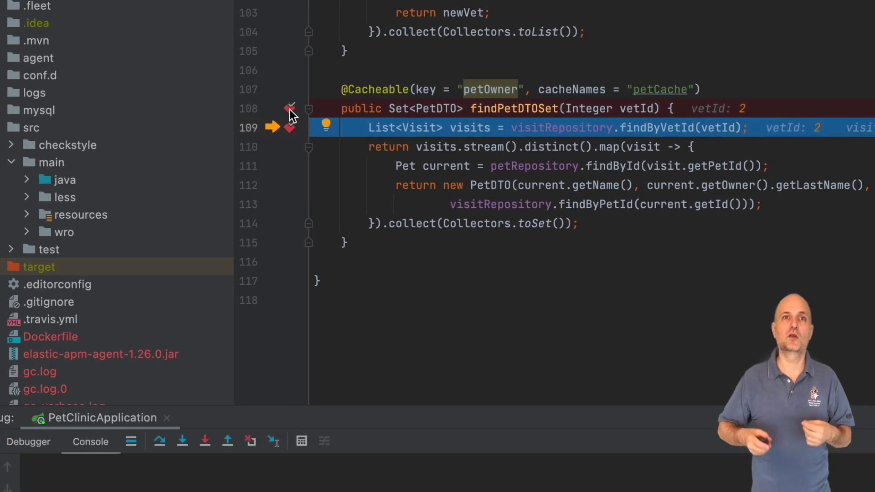
Step: Make the findPetDTOSet breakpoint non-suspending, logging "Method Exit: " + Thread.currentThread().getName() only on exit
right_click(289, 109)
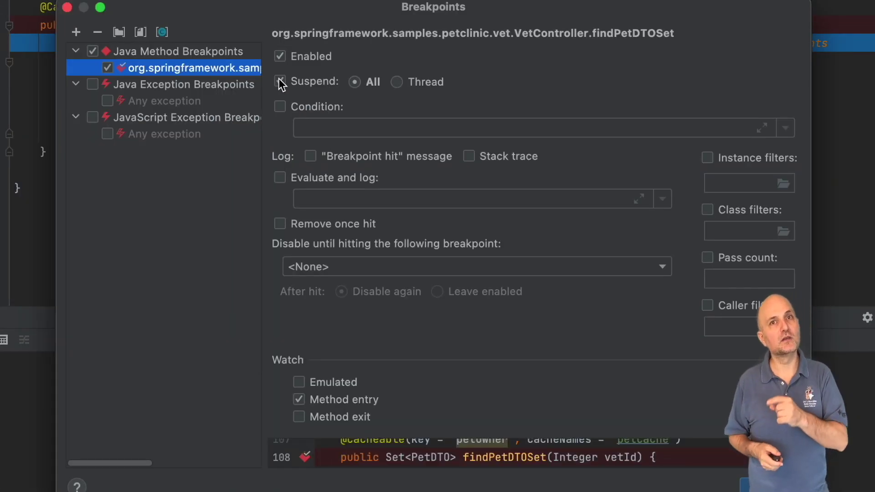
click(279, 81)
click(281, 177)
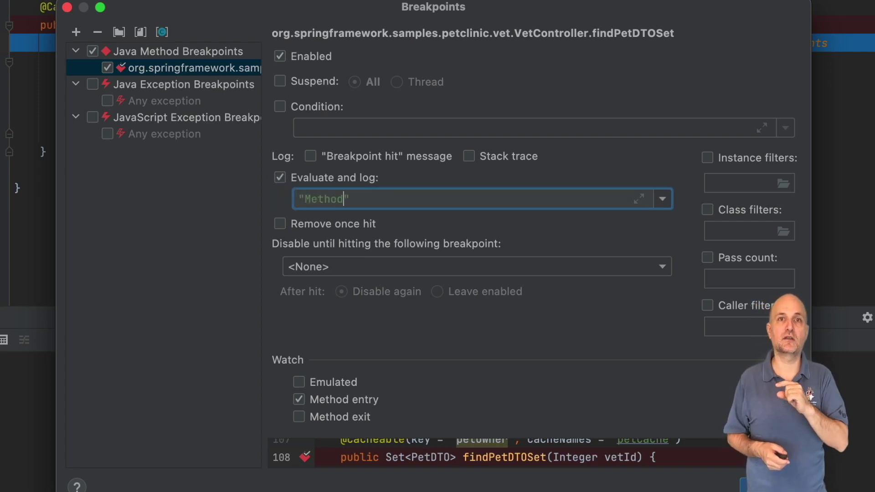
text(xit: " + )
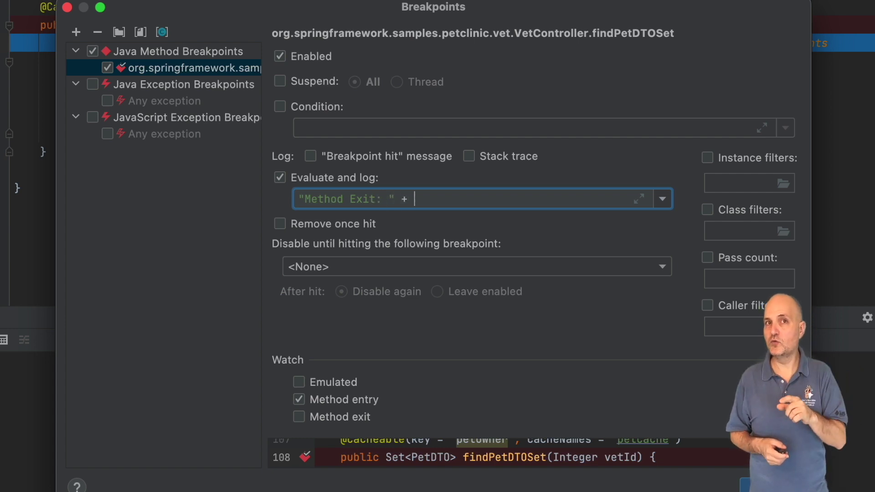
text(Thr)
key(Tab)
text(.c)
key(Tab)
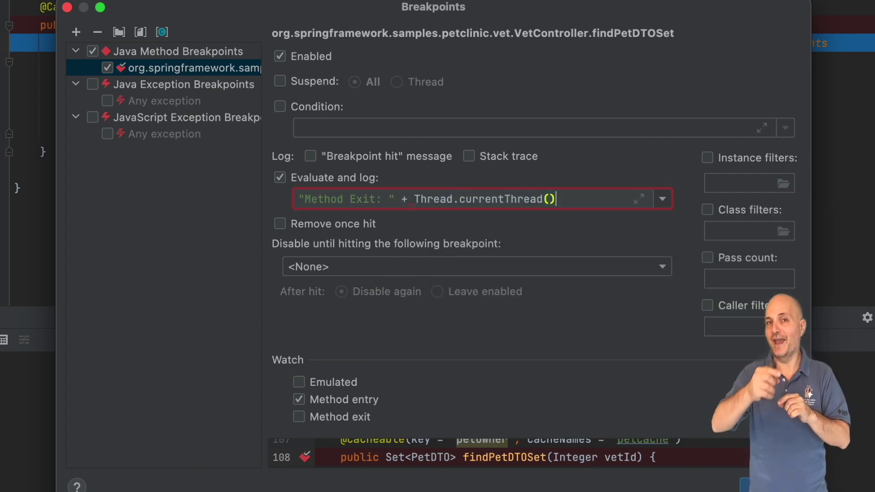
text(.g)
key(Tab)
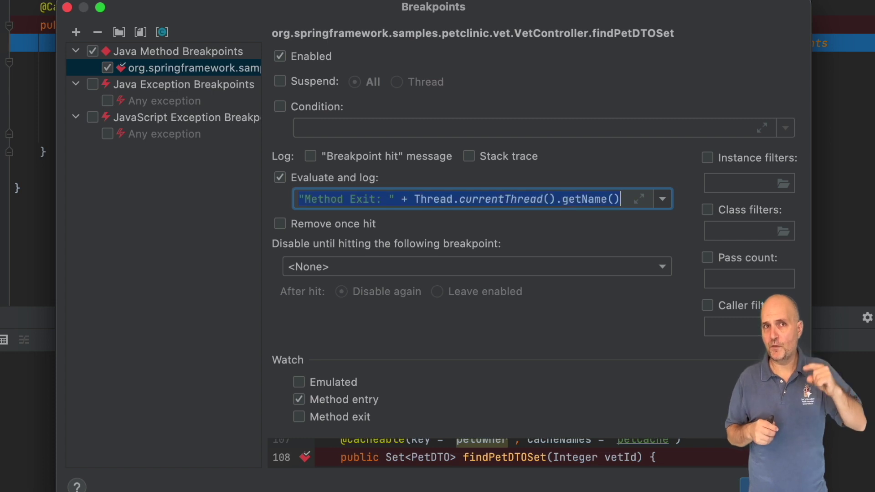
click(299, 417)
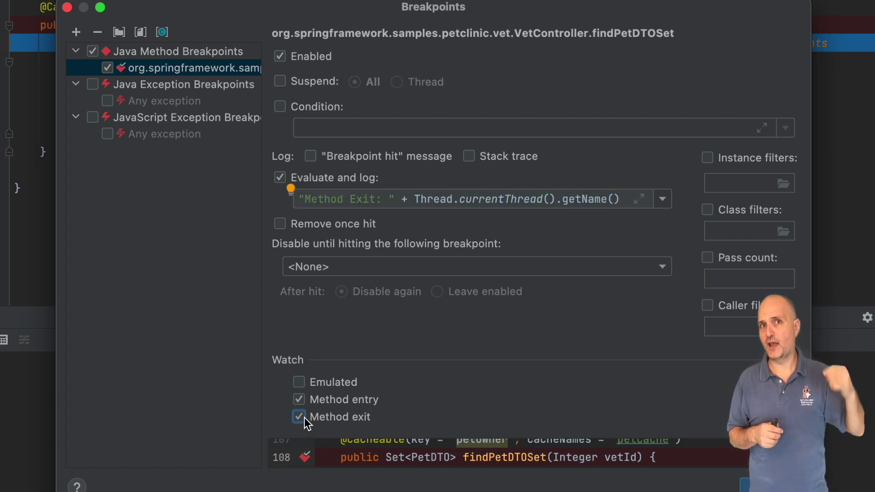
click(299, 400)
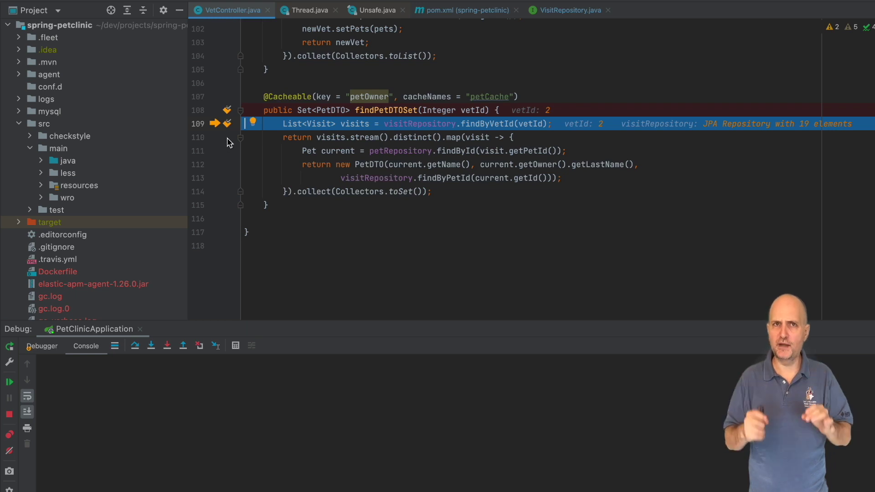
Step: Make the line 110 breakpoint non-suspending, logging "Method Enter: " plus the thread name
right_click(227, 137)
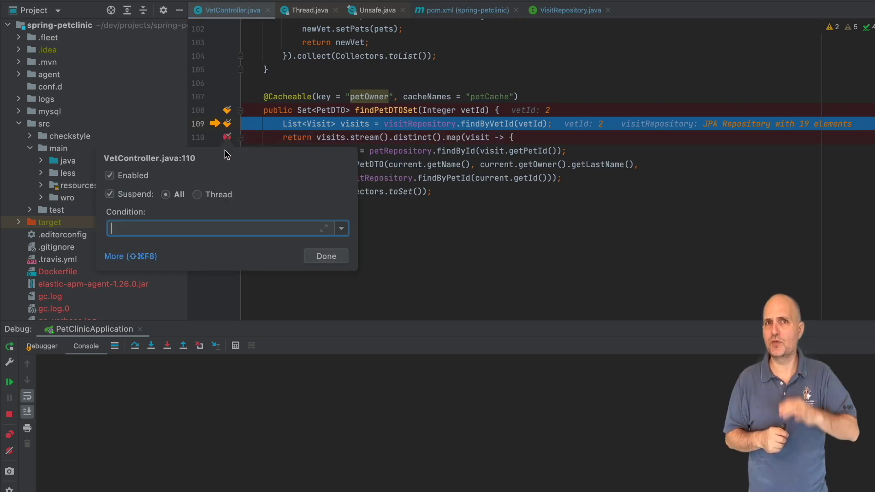
click(130, 256)
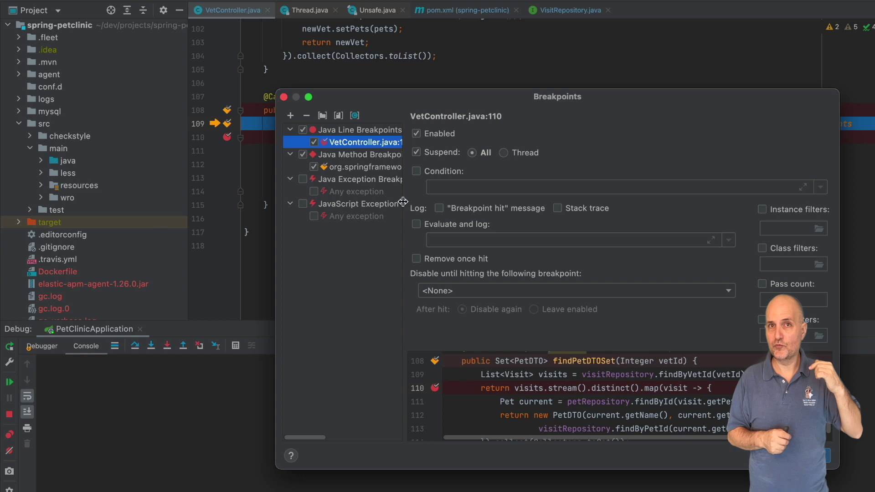
click(416, 152)
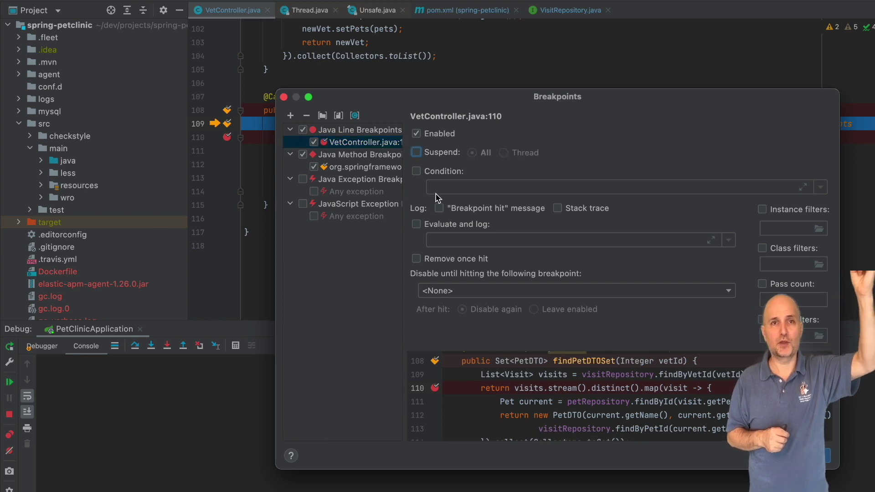
click(416, 225)
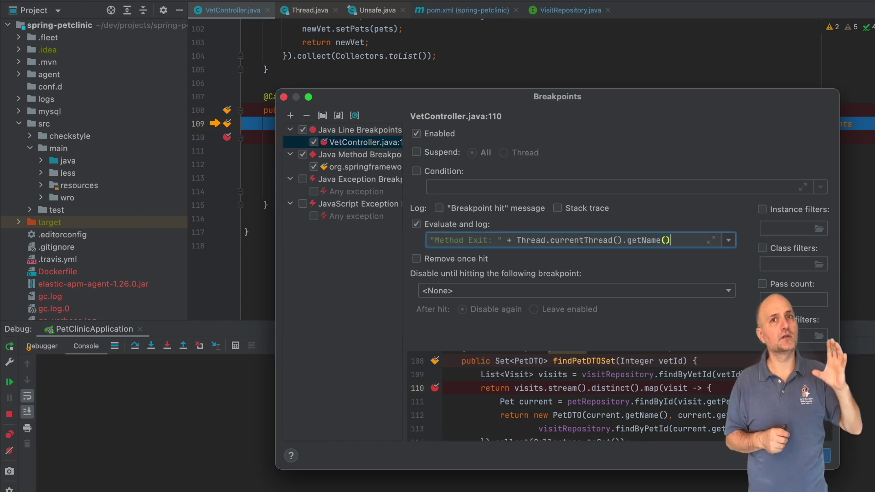
double_click(476, 240)
text(En)
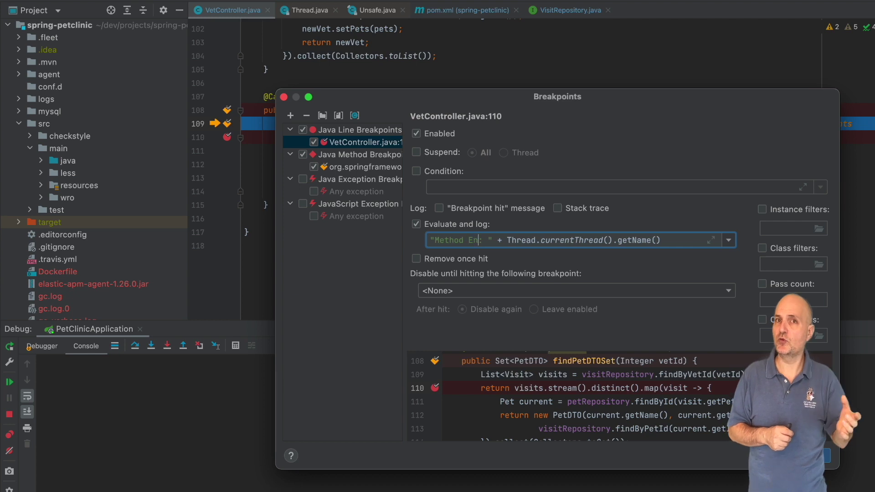
text(ter)
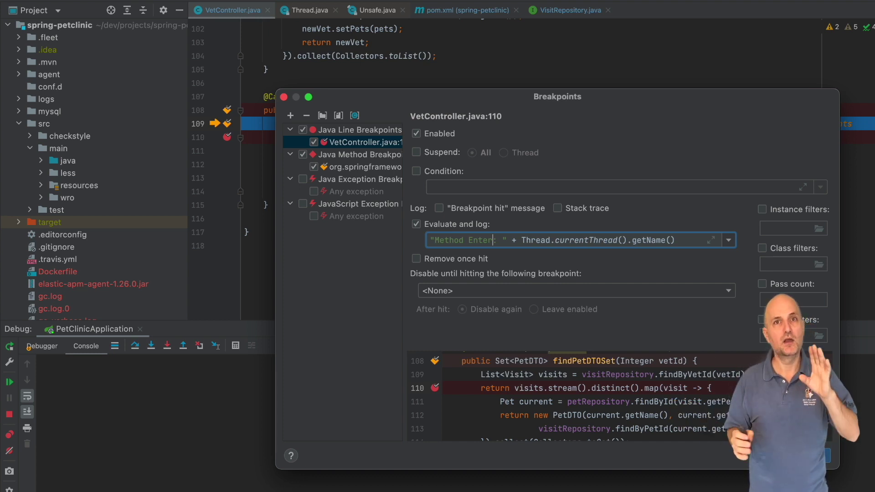
key(Return)
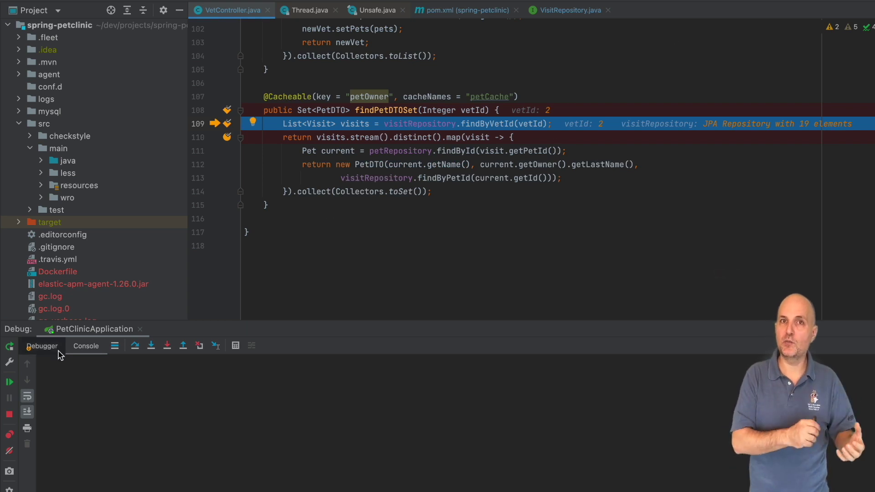
Step: Resume the program and highlight a thread name in the Method Enter/Exit log
click(8, 383)
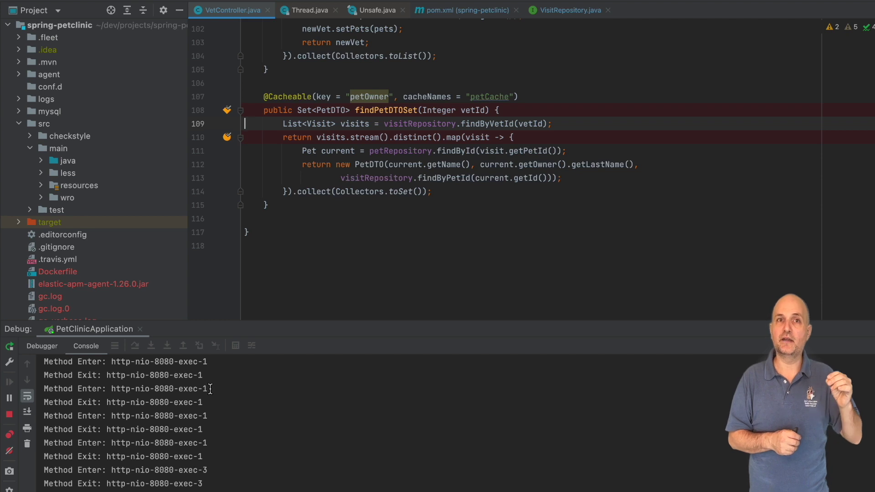
mouse_move(210, 388)
mouse_down()
mouse_move(54, 391)
mouse_move(107, 390)
mouse_up()
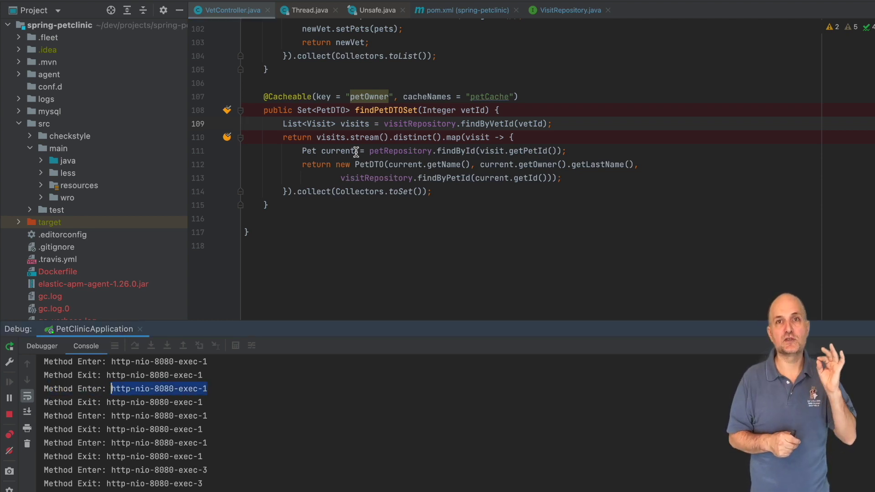
Step: Add a Thread.currentThread() name condition to the findPetDTOSet method breakpoint
right_click(228, 110)
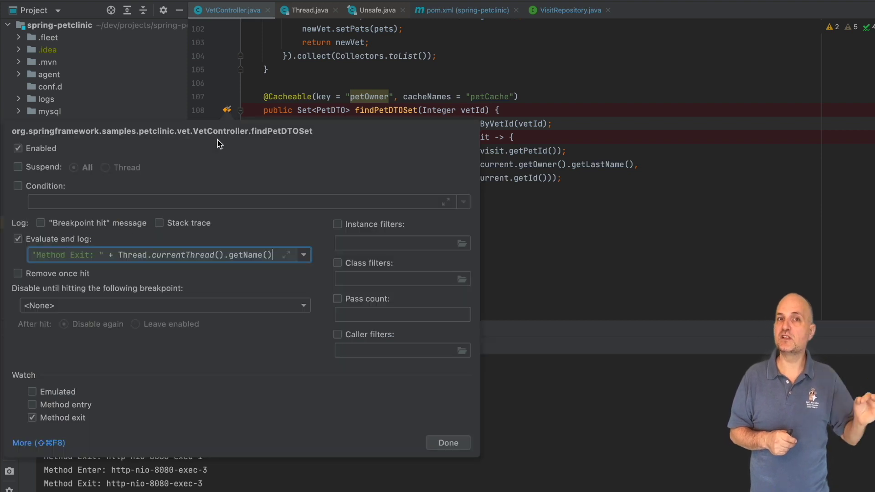
click(19, 186)
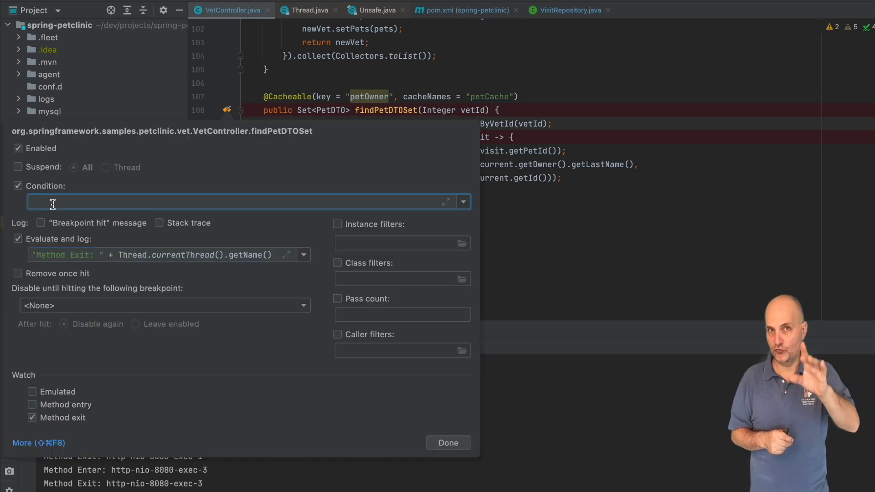
text(Th)
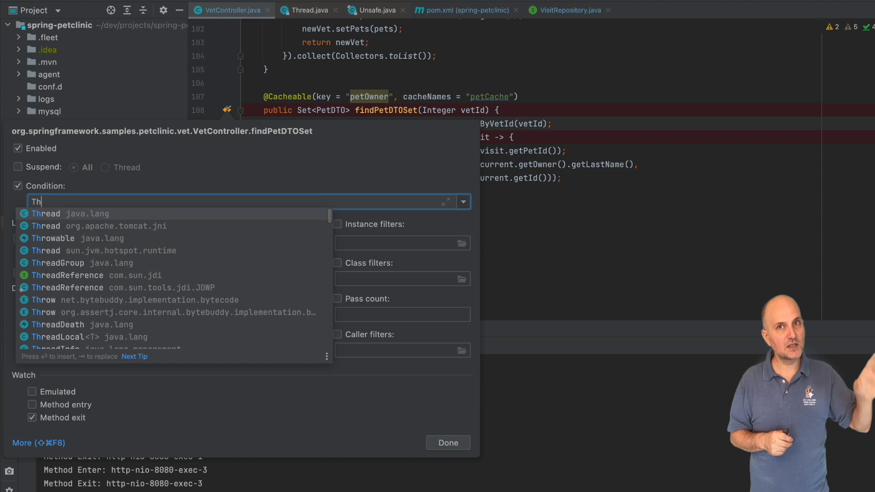
text(read.currentThread().getName().equals("http-nio-8080-exec-1)
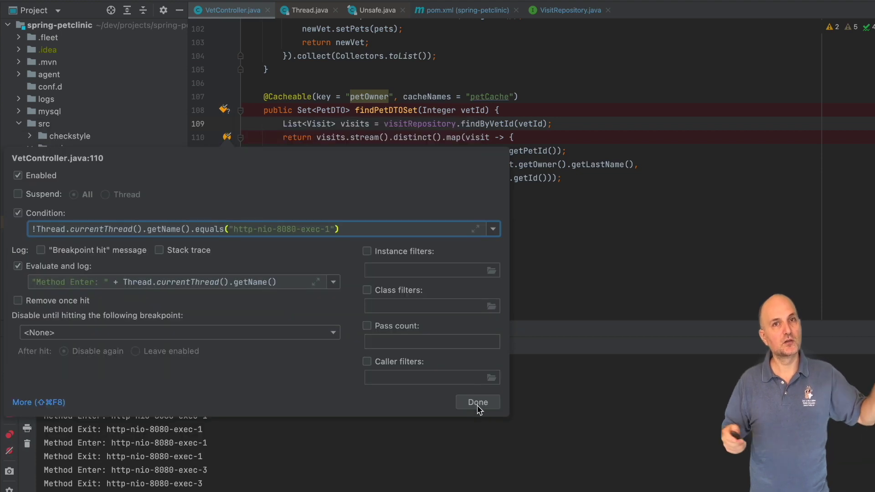
click(477, 403)
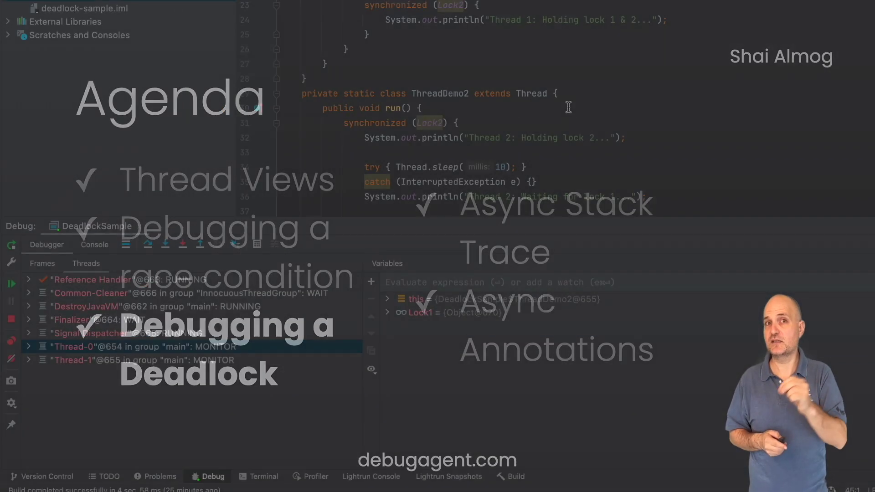
Step: Inspect Thread-0's run frame at line 24 and Thread-1's at line 39
click(30, 345)
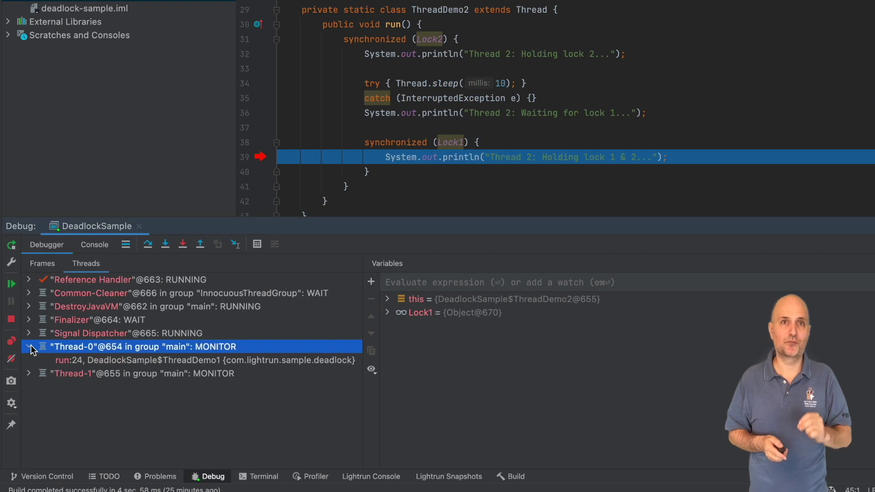
click(130, 360)
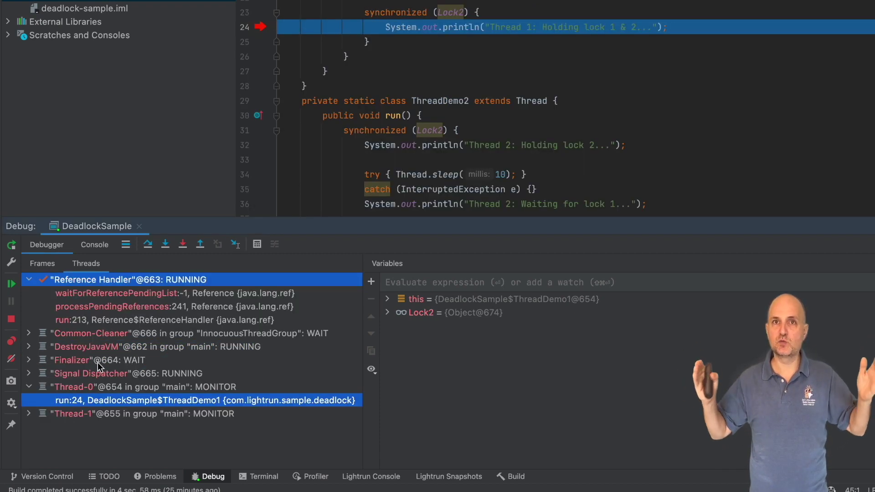
click(31, 413)
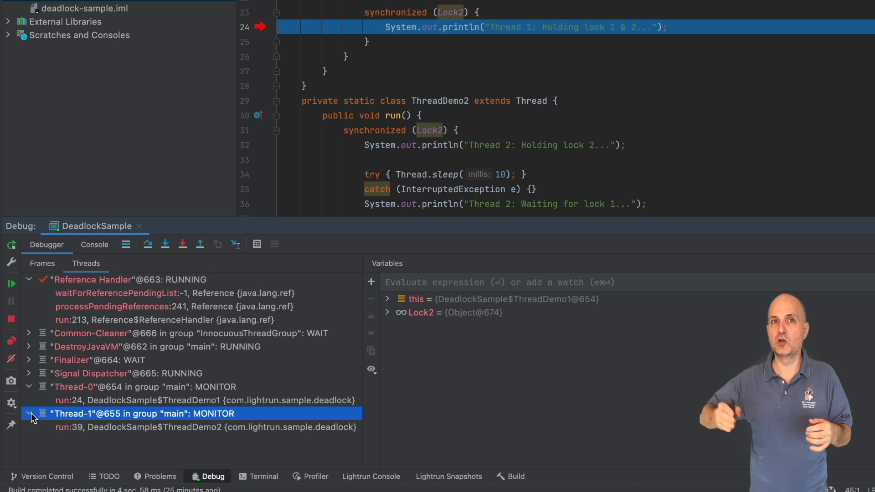
click(102, 427)
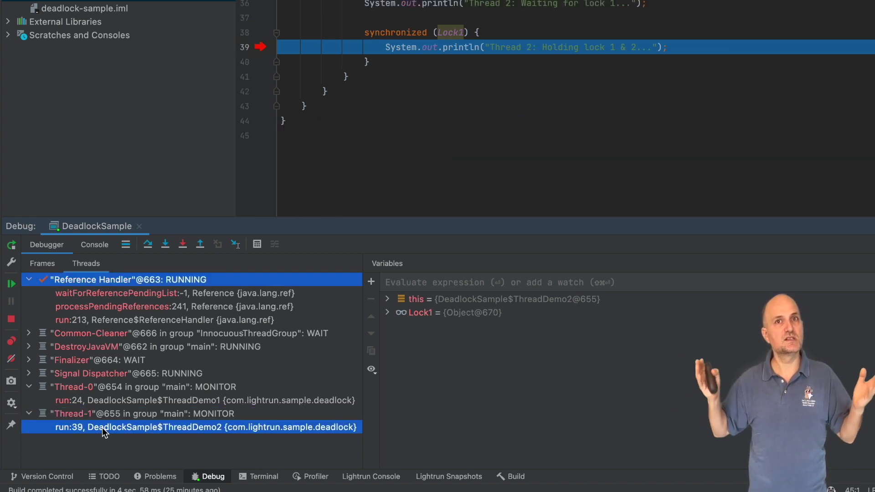
scroll(330, 96, up, 3)
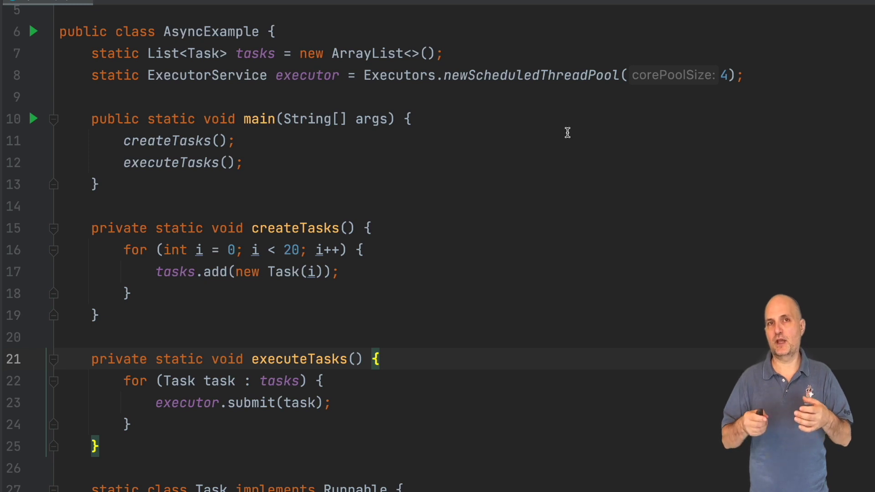
scroll(569, 164, down, 2)
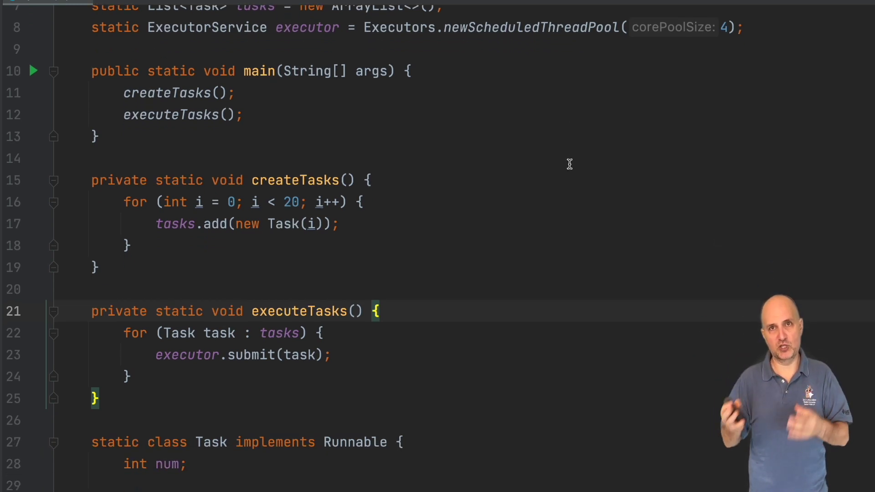
scroll(569, 164, down, 3)
scroll(569, 164, down, 4)
scroll(569, 164, down, 4)
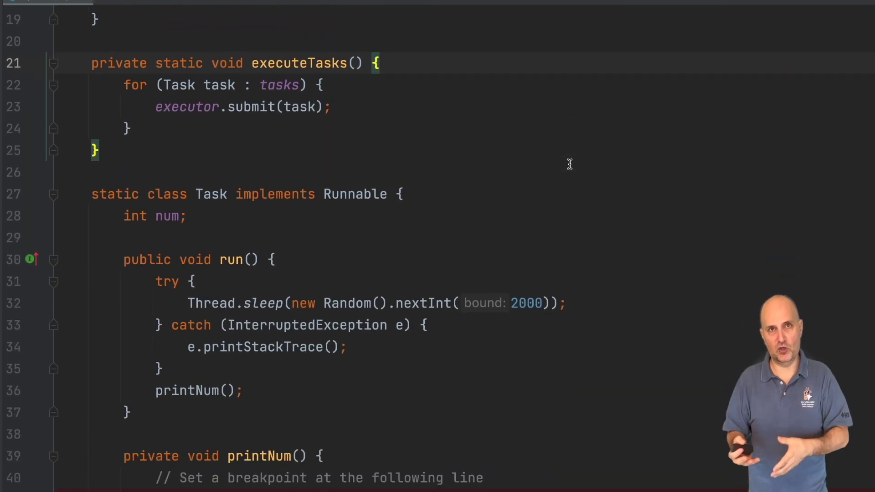
scroll(569, 164, down, 3)
scroll(569, 165, down, 3)
scroll(569, 164, down, 1)
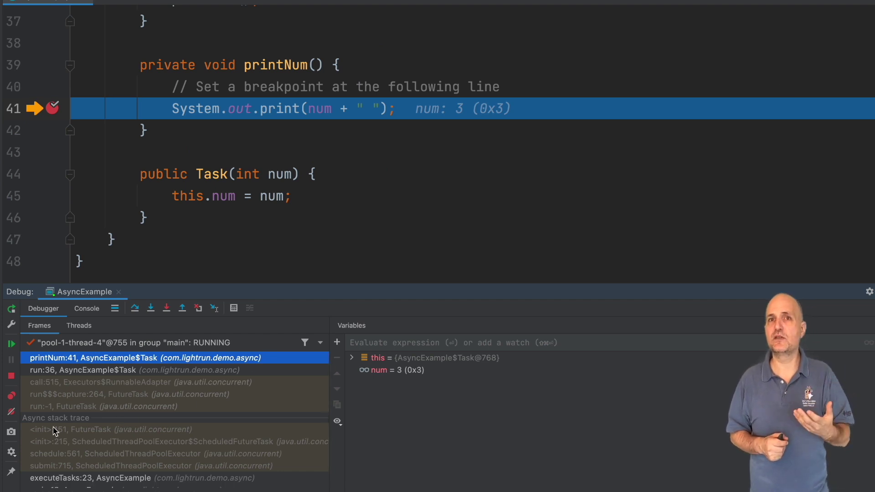
Step: Inspect the paused task's caller frames run:36 and executeTasks:23
click(116, 373)
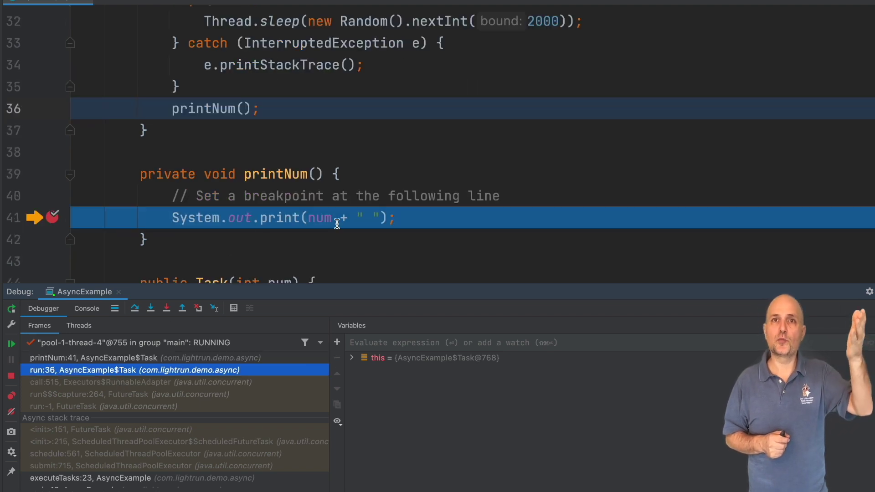
scroll(186, 374, down, 1)
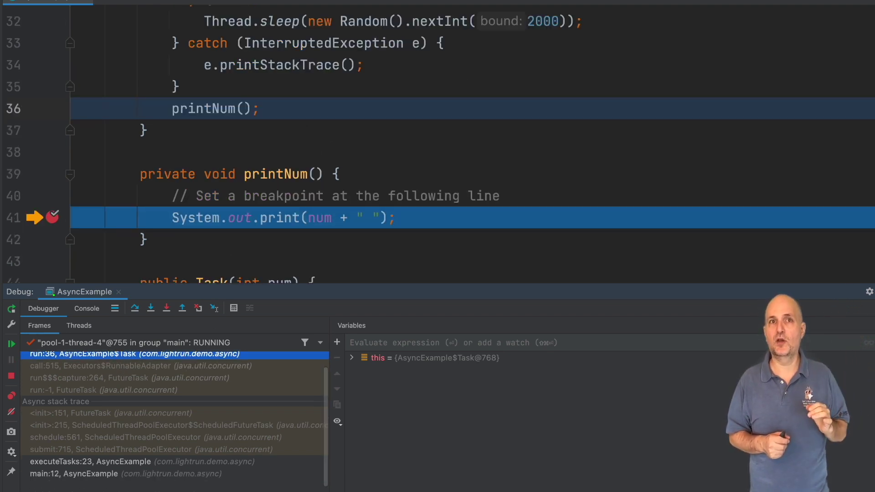
click(137, 463)
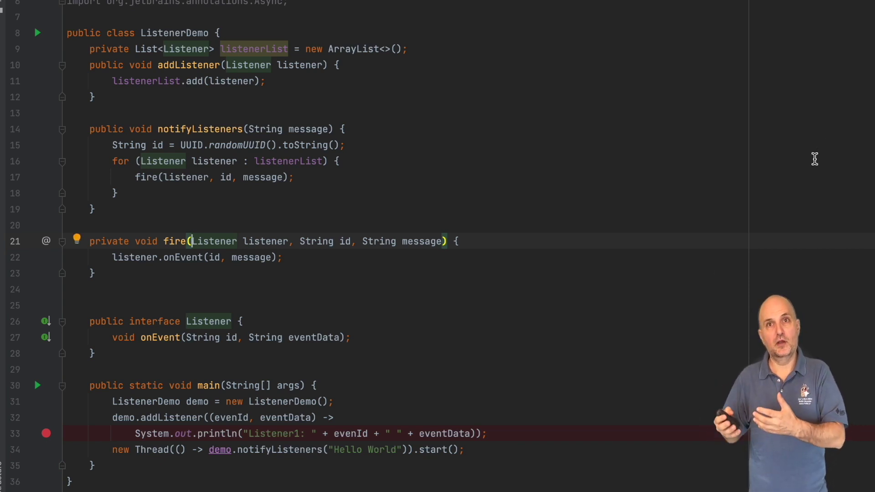
Step: Debug ListenerDemo, inspect the thread-start, notifyListeners, fire and listener frames, then resume to completion
key(shift+F9)
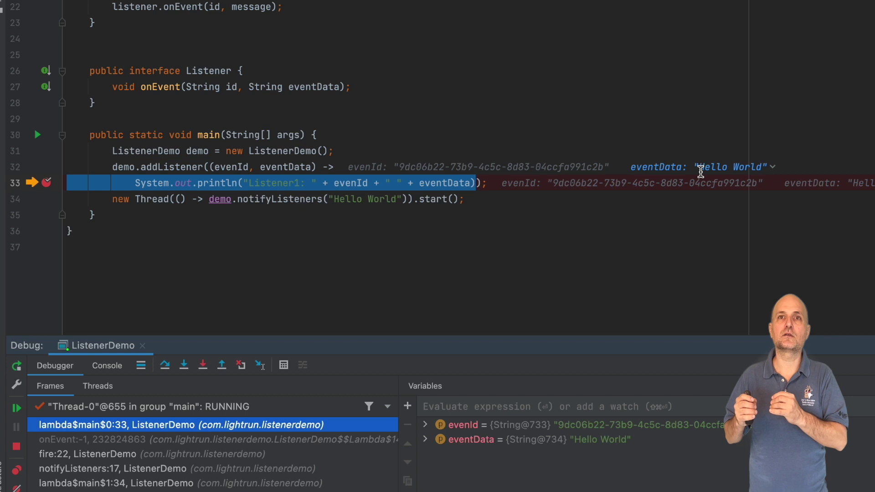
click(229, 484)
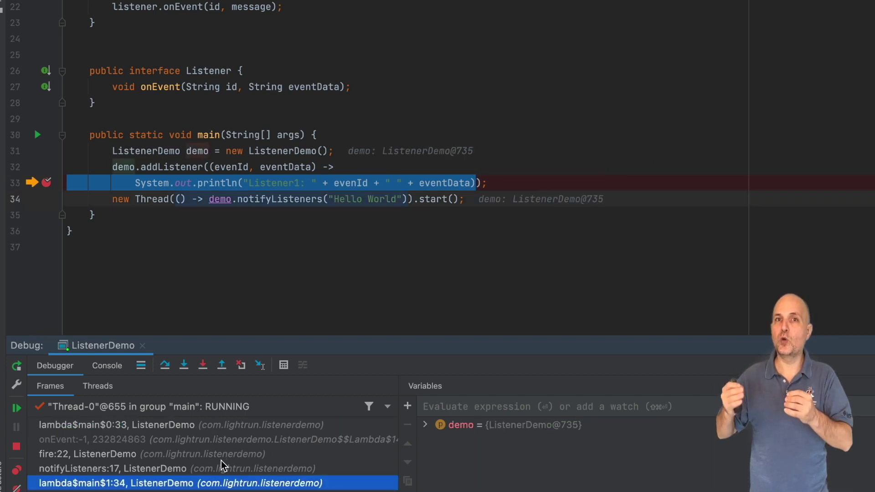
click(220, 468)
click(218, 455)
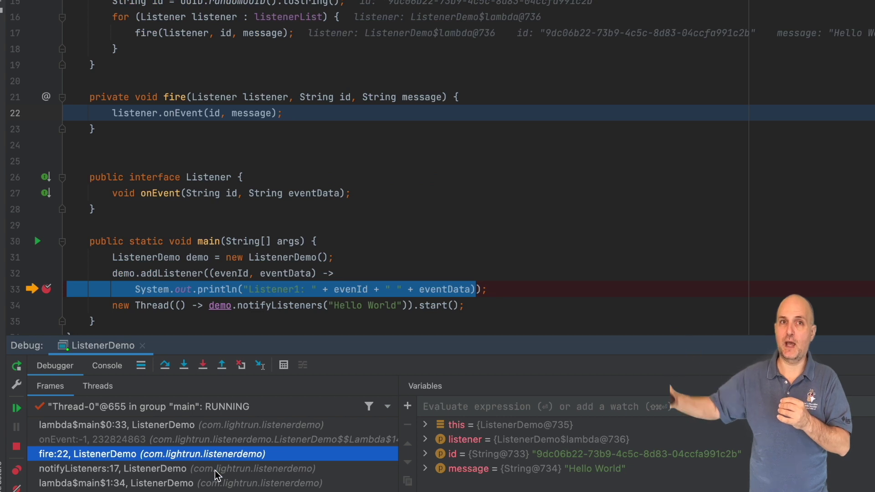
click(217, 471)
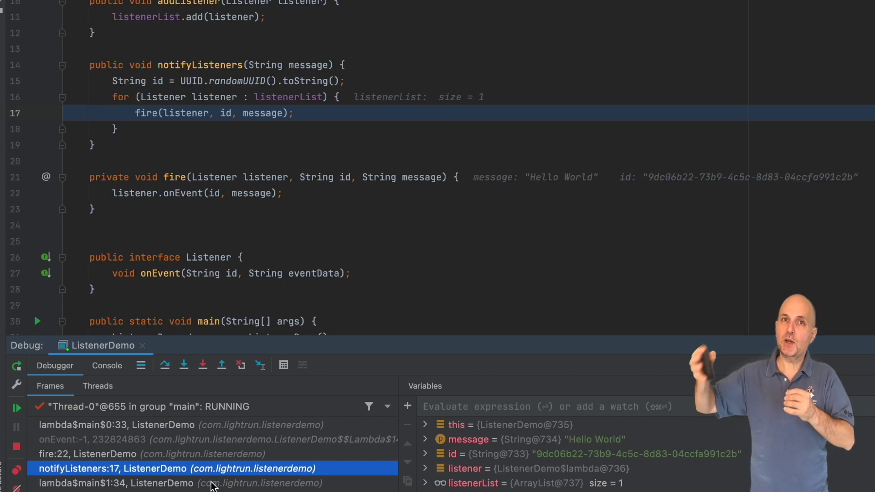
click(212, 484)
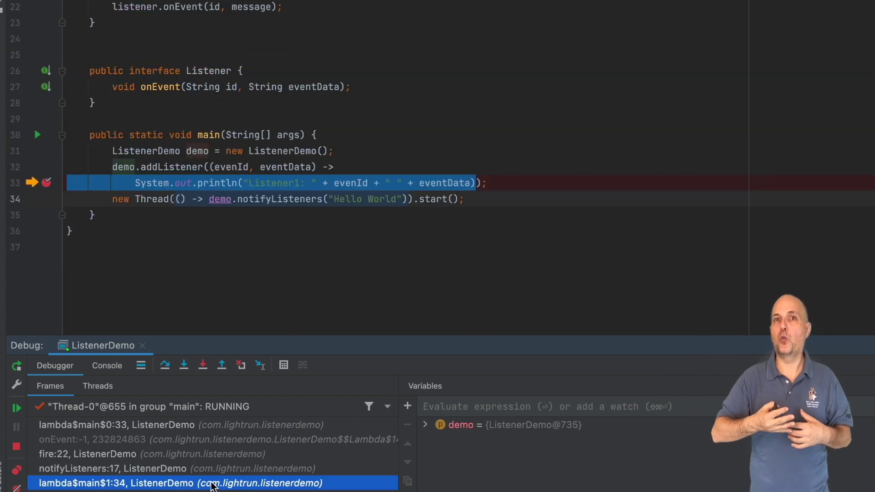
click(221, 429)
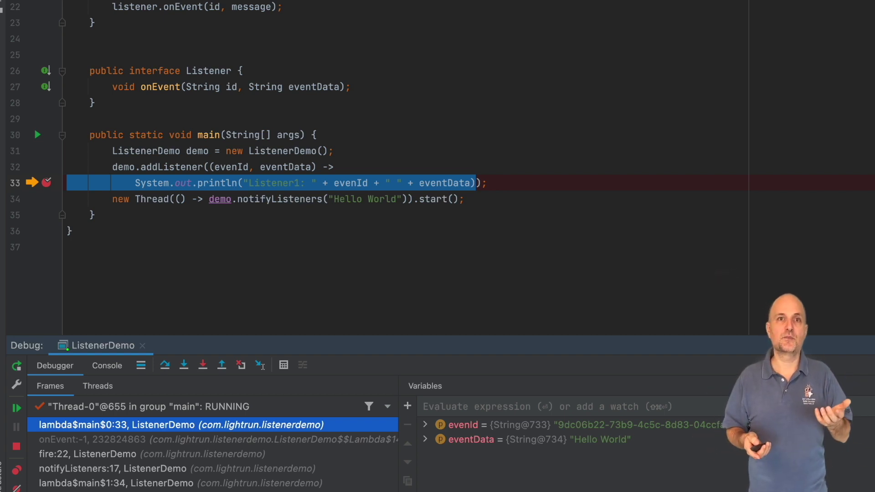
key(F9)
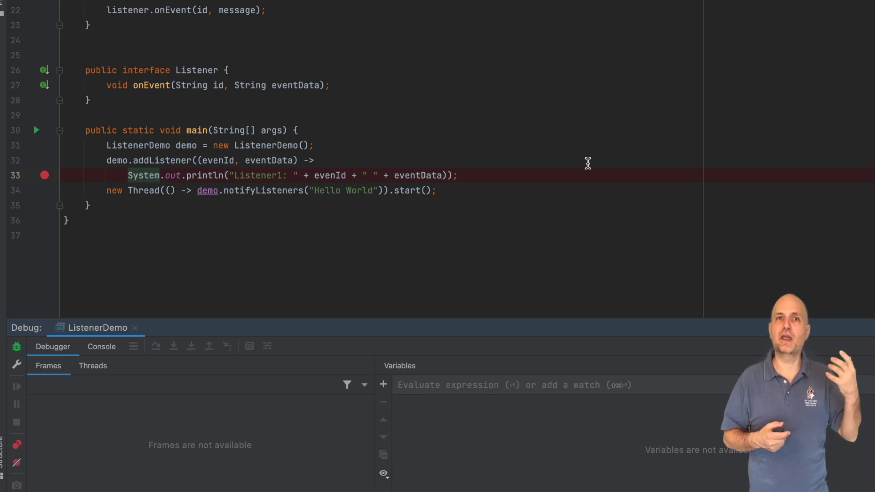
scroll(586, 163, up, 3)
scroll(587, 164, up, 2)
scroll(587, 163, up, 3)
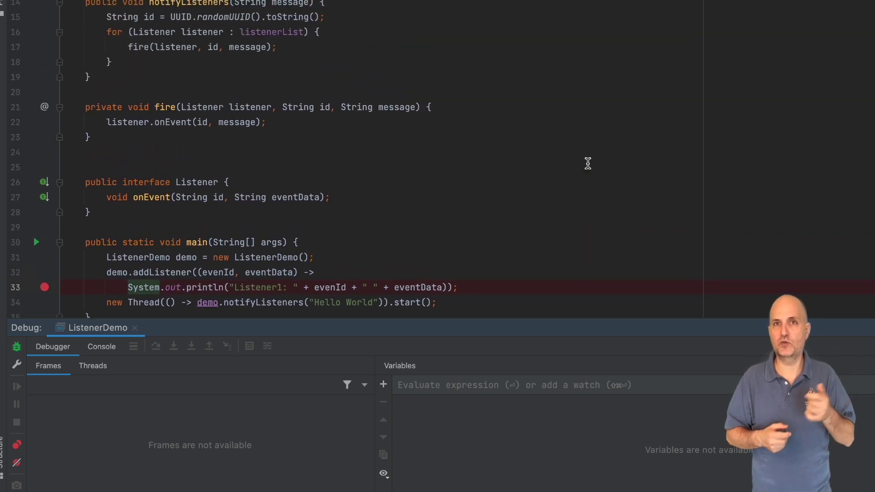
scroll(587, 163, up, 2)
scroll(549, 174, up, 5)
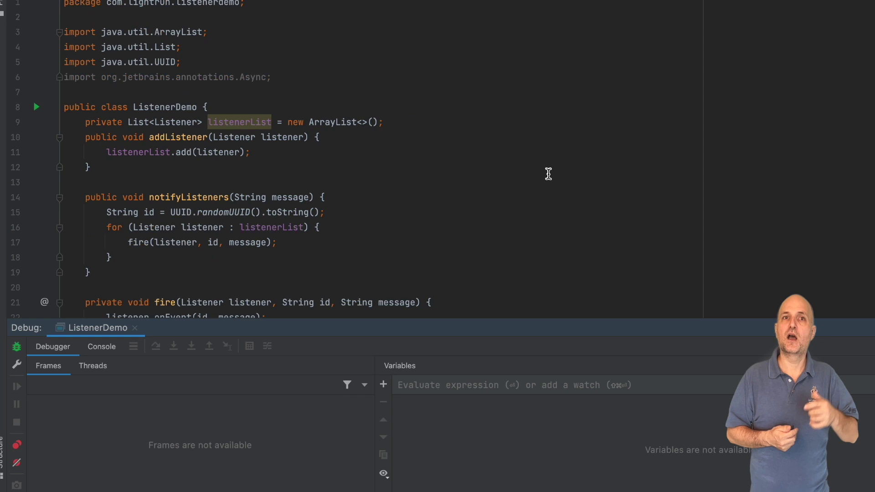
click(212, 137)
text(@Async.Schedule)
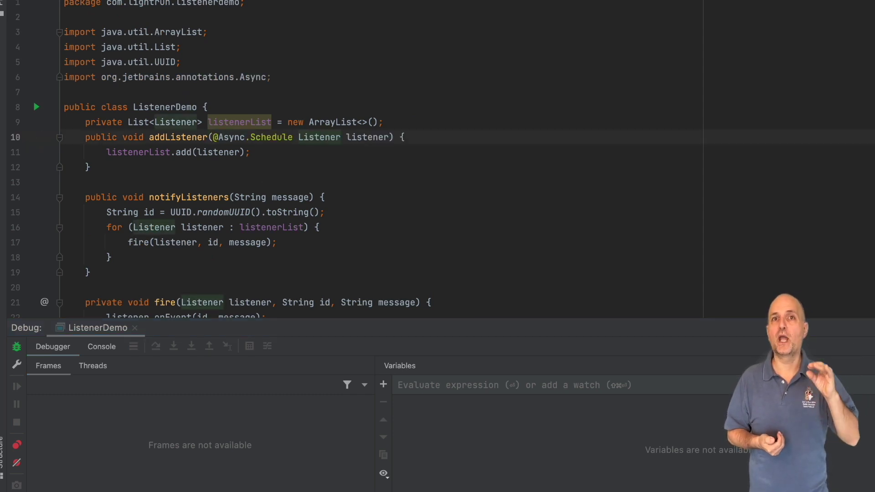
scroll(389, 164, down, 5)
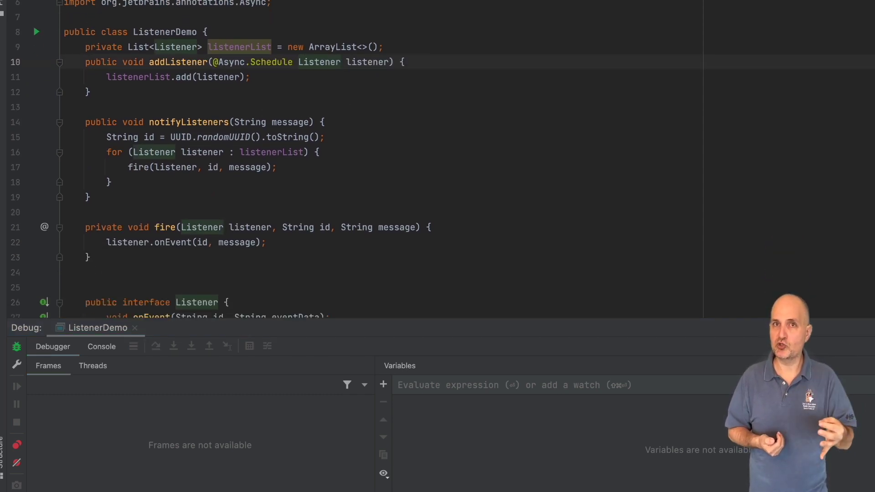
scroll(389, 165, down, 8)
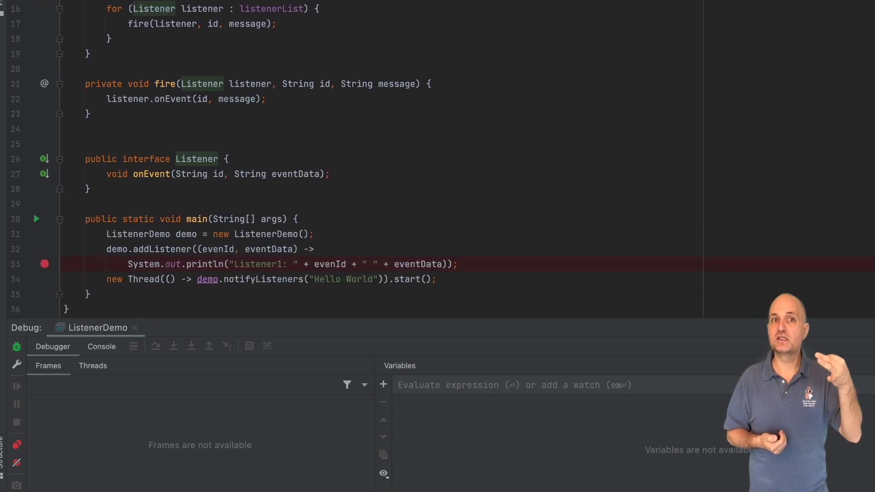
click(181, 83)
text(@As)
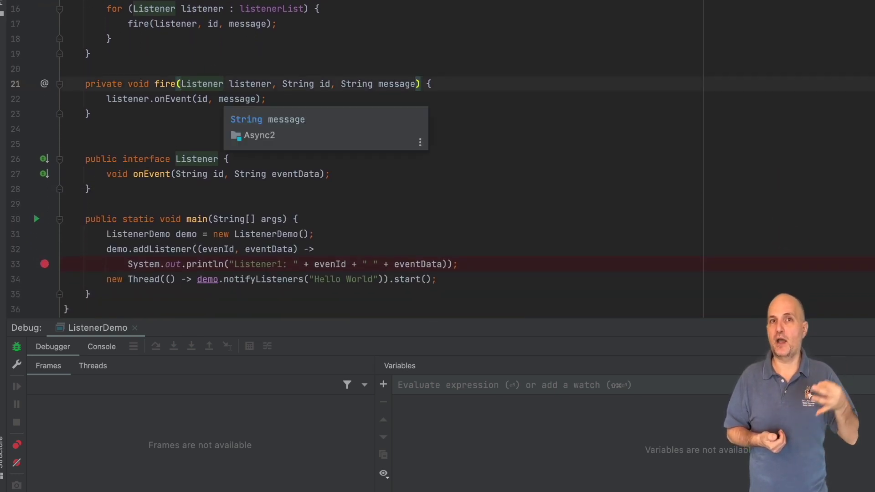
key(Return)
key(alt+Up)
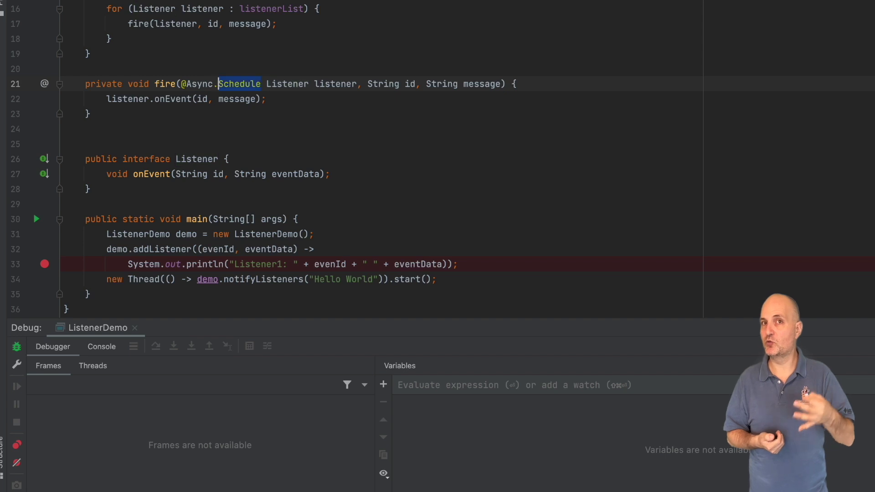
text(E)
key(Return)
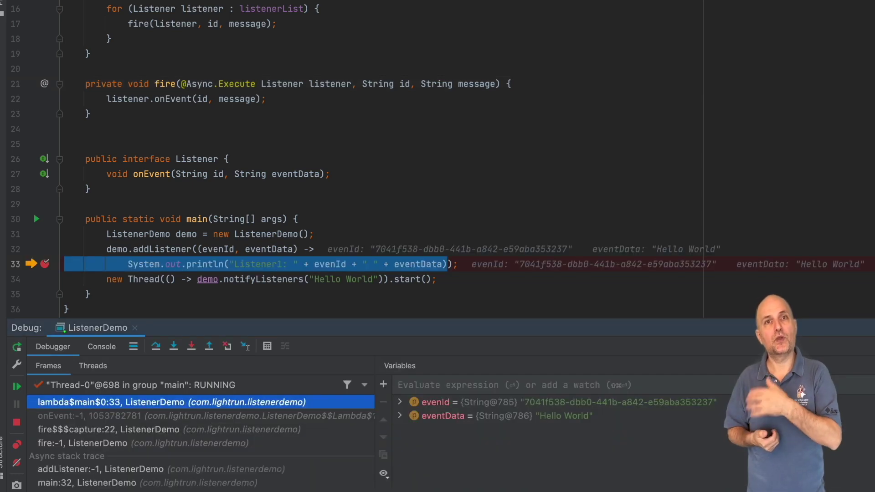
Step: Select the fire frame, then the addListener frame under Async stack trace in the Frames panel
click(221, 444)
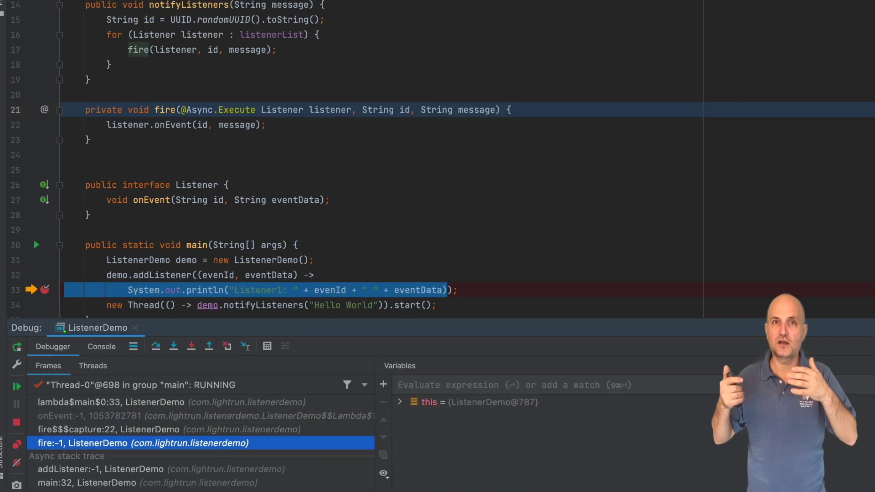
click(191, 470)
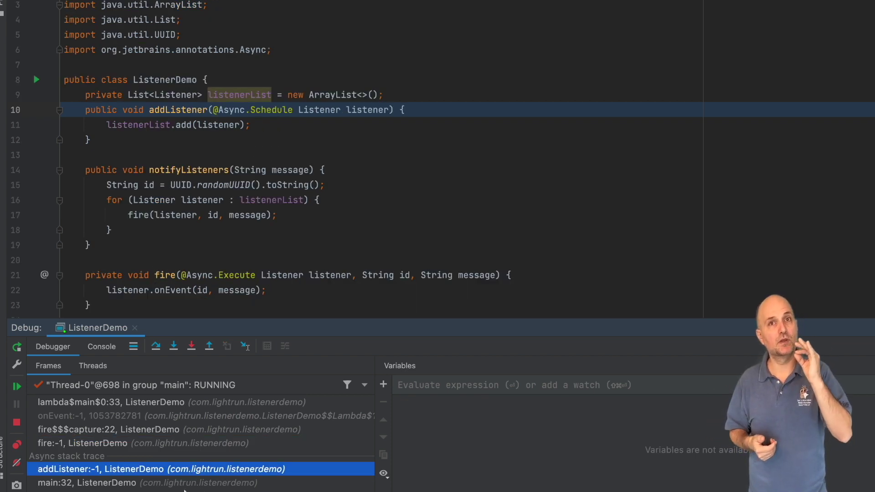